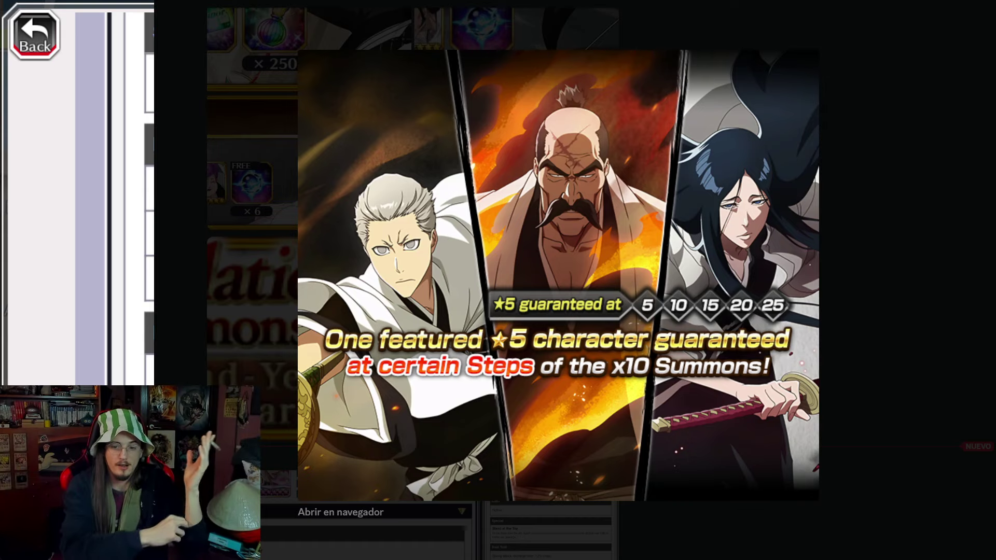
View the Desolation Summons banner and the featured-characters summons image enlarged, closing each
{"action": "key", "text": "Escape"}
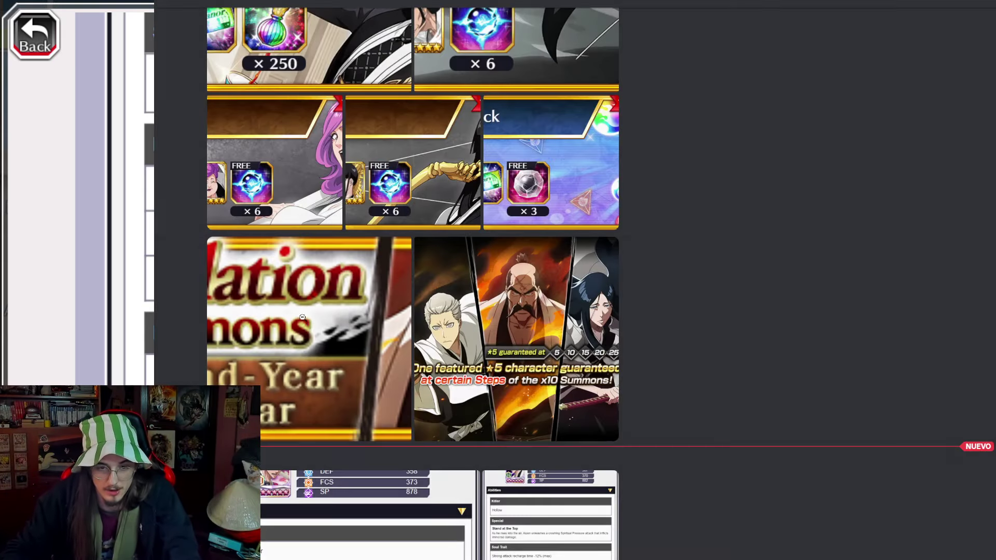
{"action": "left_click", "coordinate": [314, 303]}
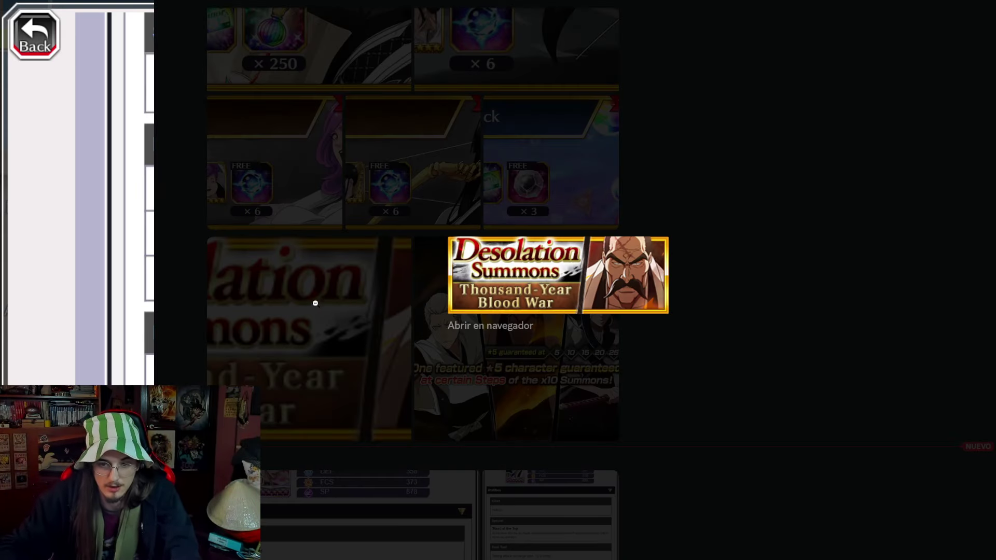
{"action": "left_click", "coordinate": [711, 369]}
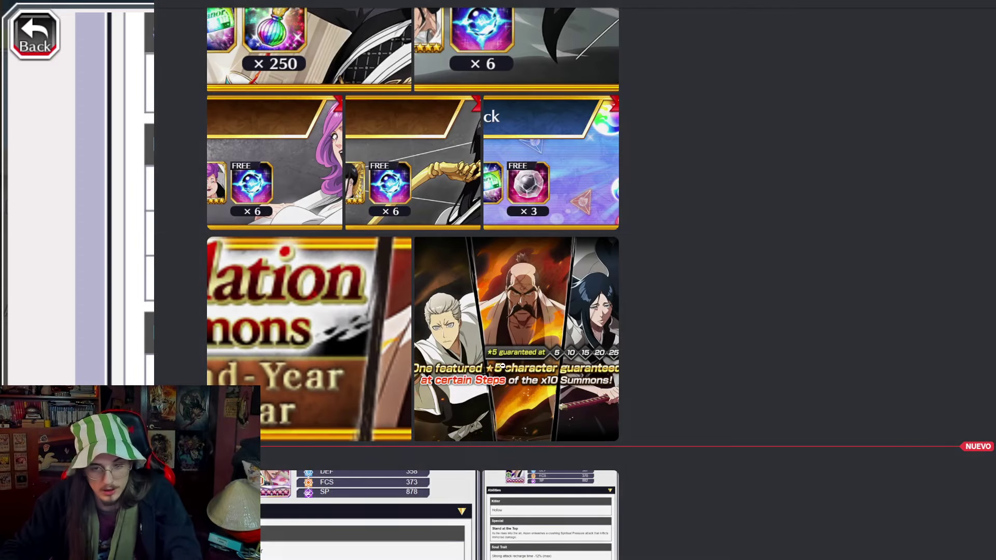
{"action": "left_click", "coordinate": [502, 367]}
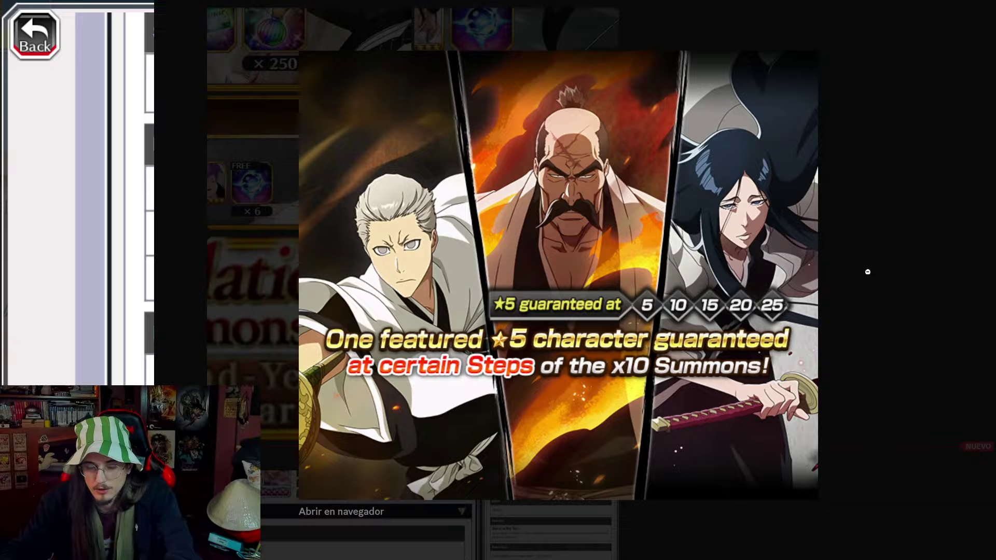
{"action": "left_click", "coordinate": [867, 272]}
{"action": "scroll", "coordinate": [472, 332], "scroll_direction": "up", "scroll_amount": 2}
{"action": "scroll", "coordinate": [420, 357], "scroll_direction": "down", "scroll_amount": 2}
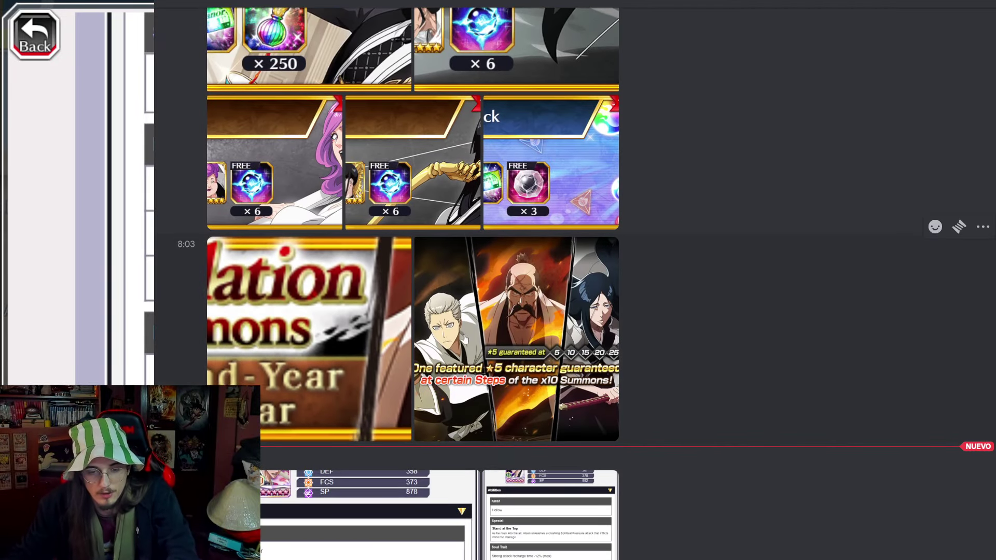
{"action": "scroll", "coordinate": [372, 385], "scroll_direction": "up", "scroll_amount": 1}
Re-check the featured-characters image and Desolation Summons banner, ending back on the chat grid
{"action": "left_click", "coordinate": [521, 389]}
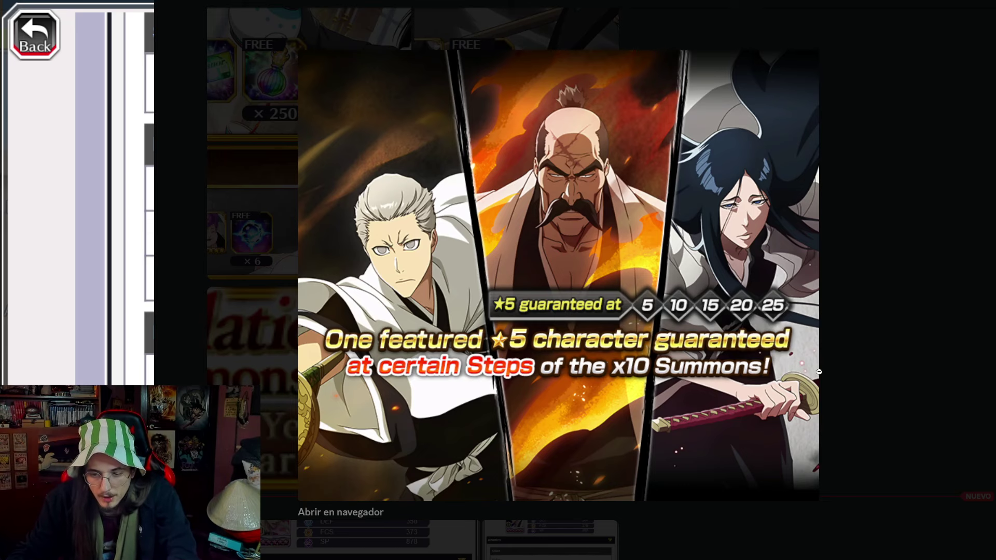
{"action": "left_click", "coordinate": [855, 352]}
{"action": "left_click", "coordinate": [389, 373]}
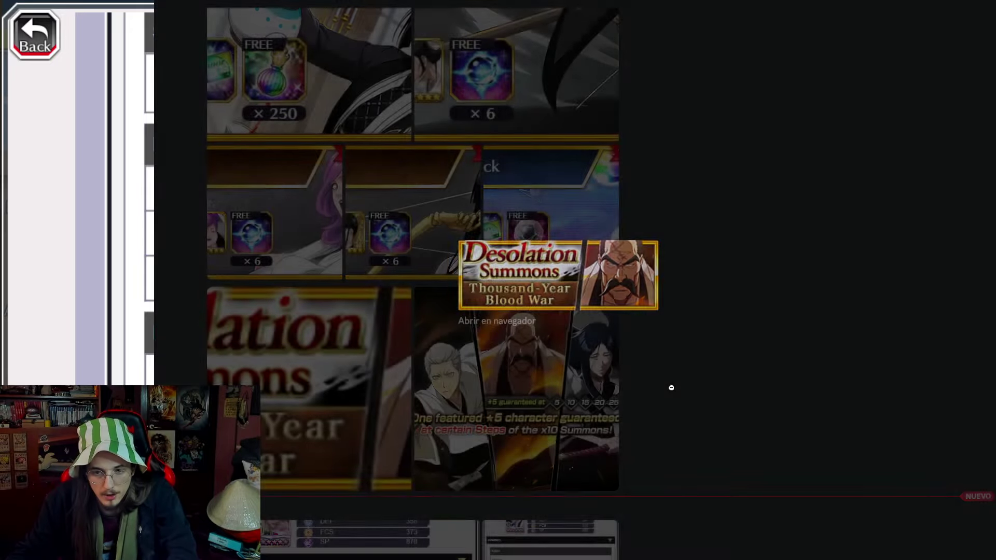
{"action": "left_click", "coordinate": [670, 389]}
{"action": "mouse_move", "coordinate": [428, 374]}
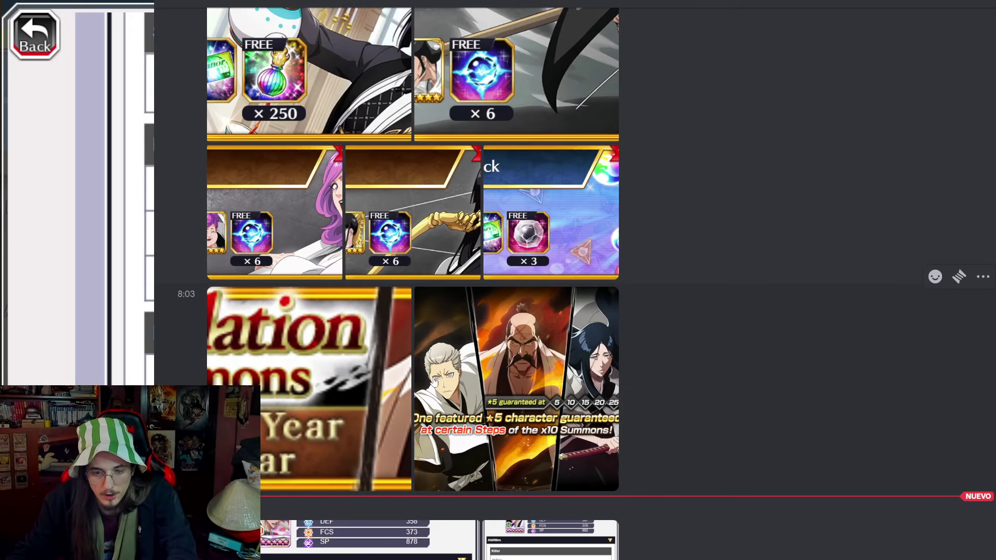
{"action": "scroll", "coordinate": [395, 286], "scroll_direction": "down", "scroll_amount": 2}
{"action": "scroll", "coordinate": [395, 286], "scroll_direction": "down", "scroll_amount": 4}
{"action": "left_click", "coordinate": [395, 286]}
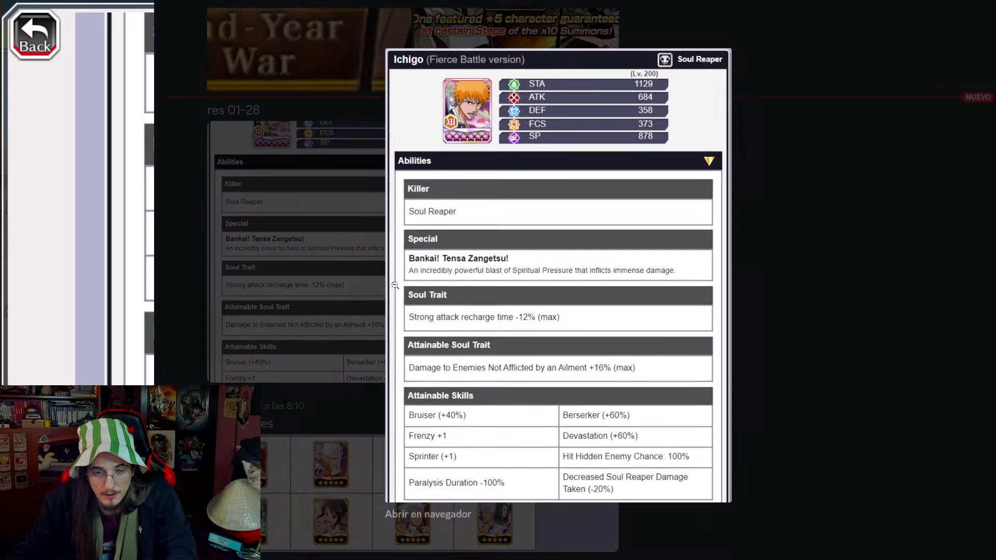
{"action": "left_click", "coordinate": [774, 320]}
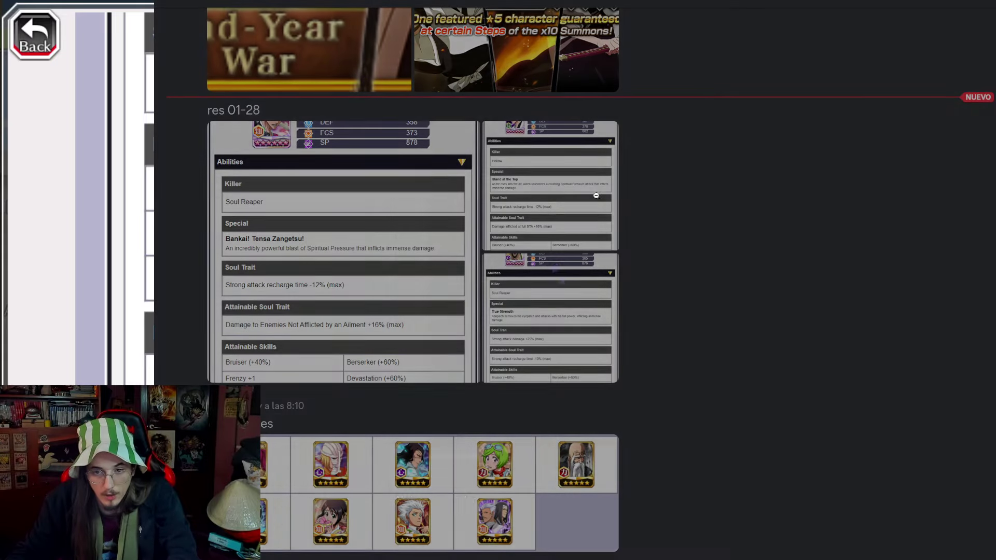
{"action": "left_click", "coordinate": [599, 208]}
{"action": "left_click", "coordinate": [809, 371]}
{"action": "left_click", "coordinate": [572, 339]}
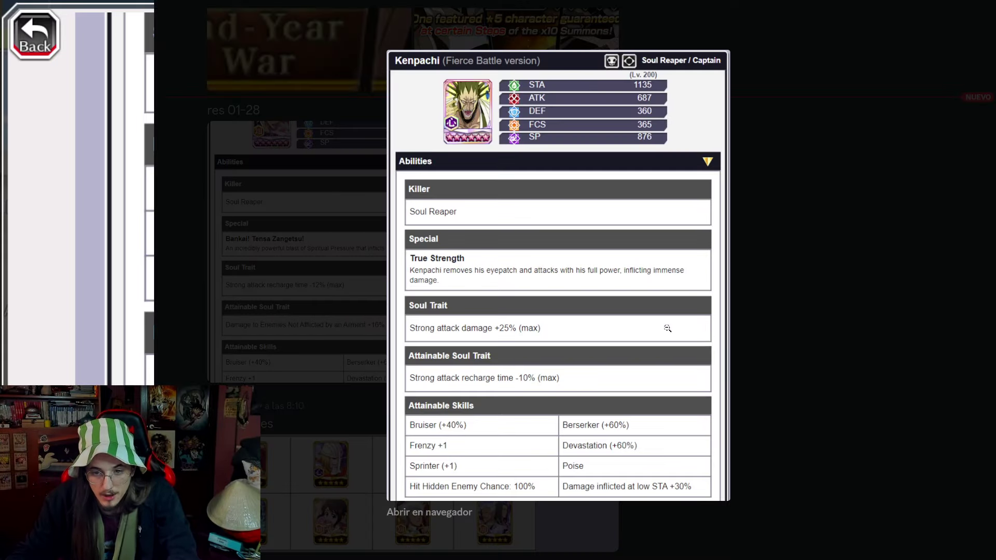
{"action": "left_click", "coordinate": [815, 374]}
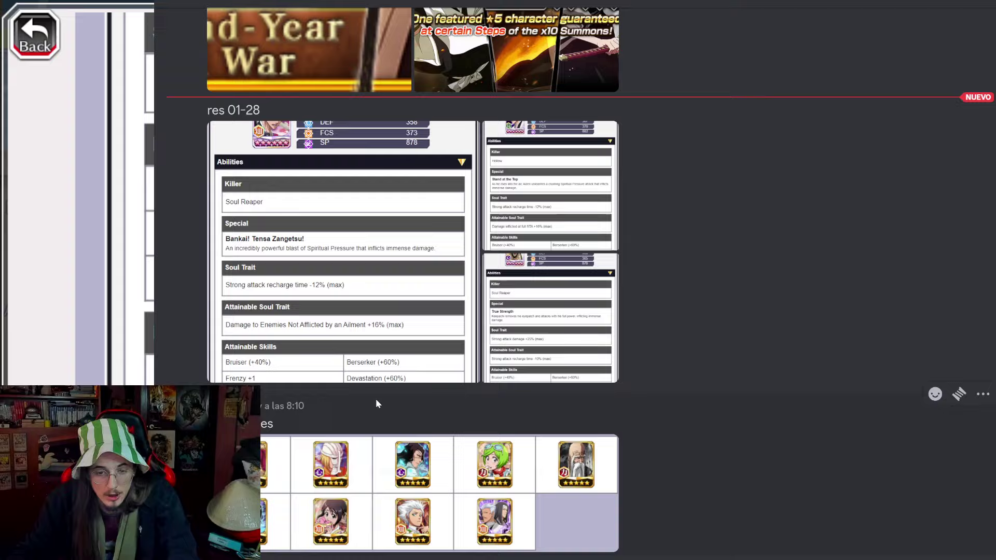
{"action": "scroll", "coordinate": [376, 399], "scroll_direction": "up", "scroll_amount": 5}
{"action": "scroll", "coordinate": [376, 399], "scroll_direction": "up", "scroll_amount": 5}
{"action": "scroll", "coordinate": [375, 397], "scroll_direction": "up", "scroll_amount": 5}
{"action": "scroll", "coordinate": [374, 396], "scroll_direction": "up", "scroll_amount": 3}
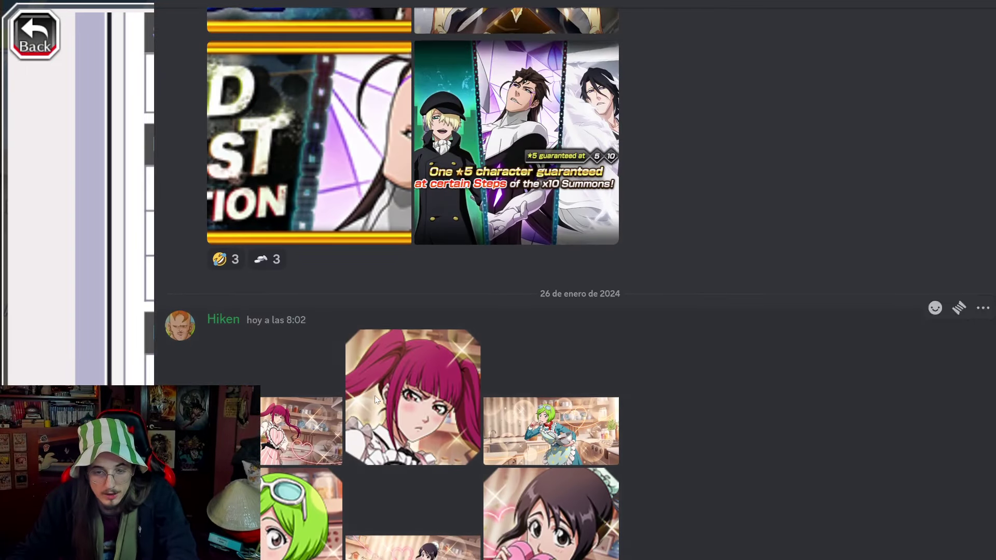
{"action": "scroll", "coordinate": [375, 395], "scroll_direction": "down", "scroll_amount": 4}
{"action": "scroll", "coordinate": [406, 311], "scroll_direction": "up", "scroll_amount": 3}
{"action": "left_click", "coordinate": [407, 314]}
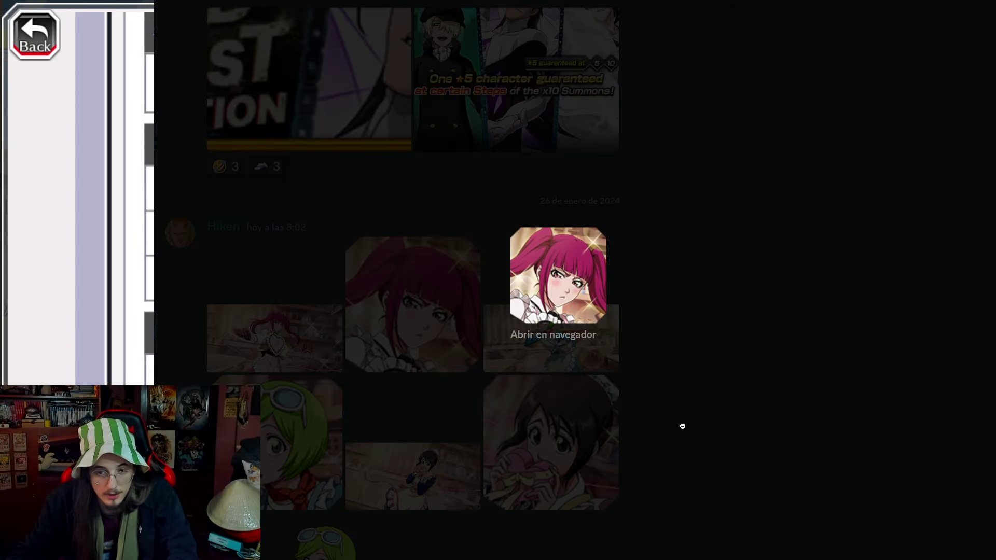
{"action": "left_click", "coordinate": [682, 424]}
{"action": "scroll", "coordinate": [358, 429], "scroll_direction": "down", "scroll_amount": 2}
{"action": "scroll", "coordinate": [354, 350], "scroll_direction": "down", "scroll_amount": 3}
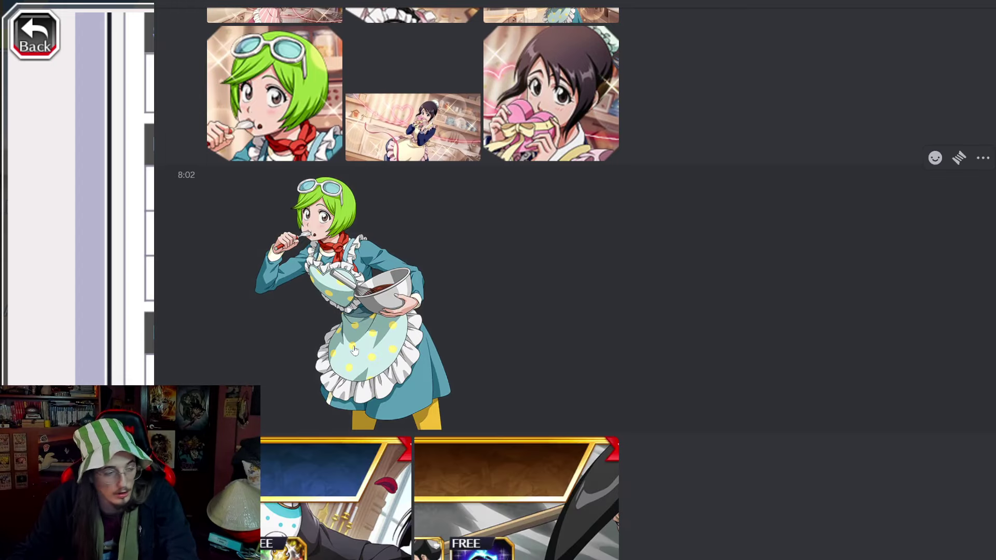
{"action": "scroll", "coordinate": [354, 351], "scroll_direction": "down", "scroll_amount": 1}
{"action": "scroll", "coordinate": [343, 353], "scroll_direction": "down", "scroll_amount": 3}
{"action": "scroll", "coordinate": [327, 354], "scroll_direction": "down", "scroll_amount": 2}
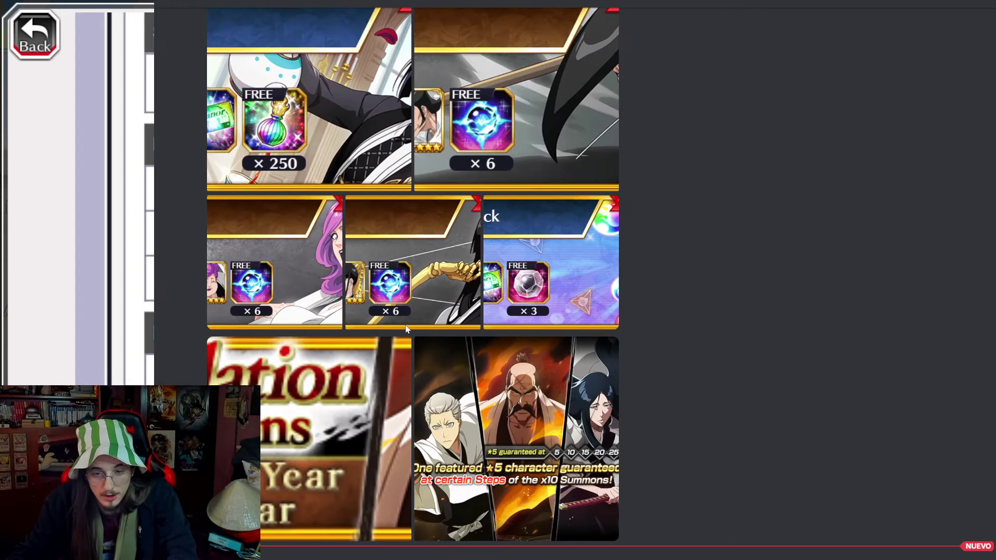
{"action": "left_click", "coordinate": [311, 308]}
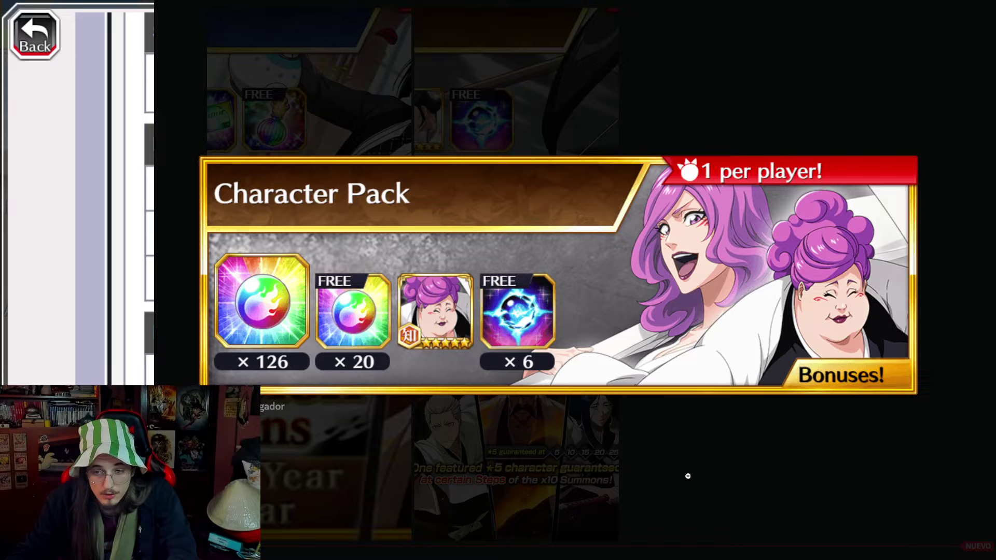
{"action": "left_click", "coordinate": [694, 463]}
{"action": "left_click", "coordinate": [544, 257]}
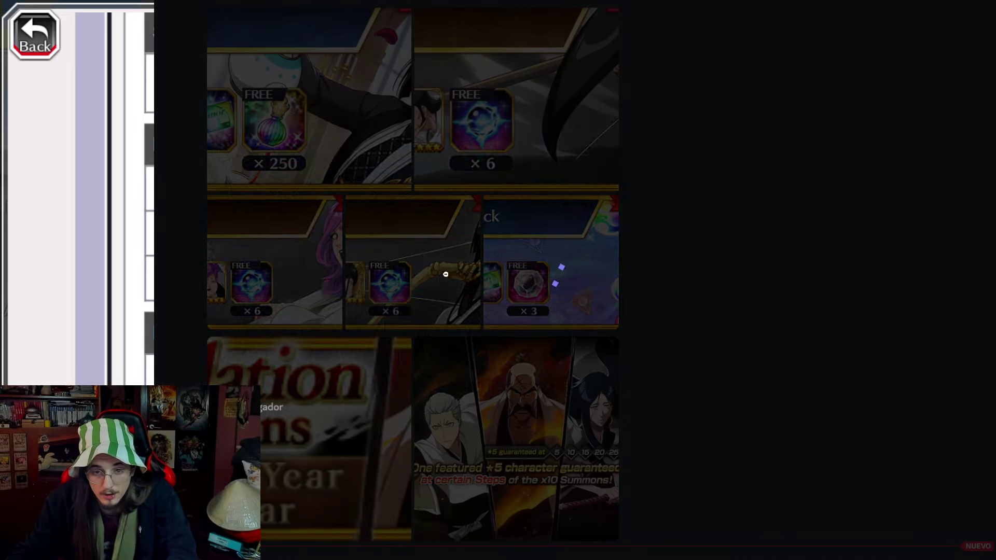
{"action": "left_click", "coordinate": [676, 450]}
{"action": "left_click", "coordinate": [492, 149]}
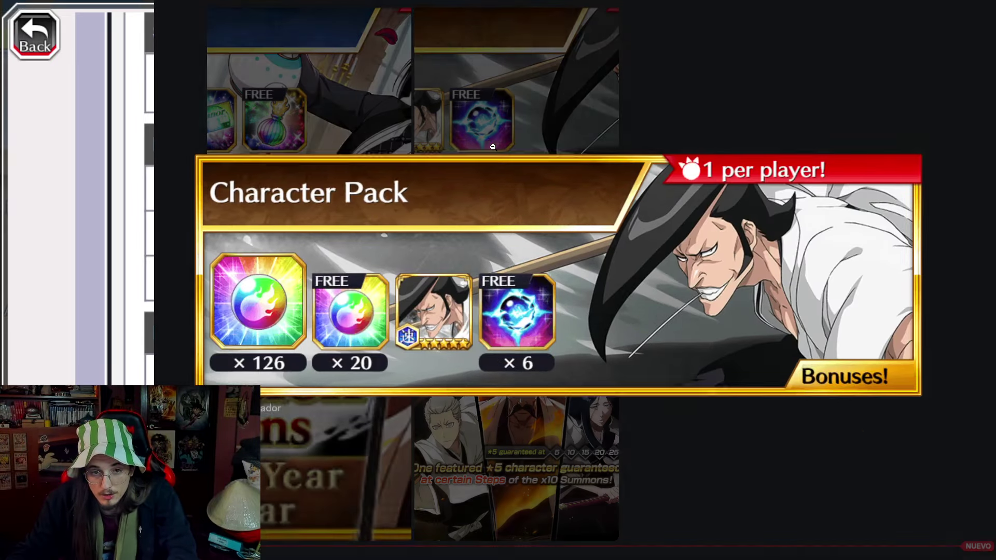
{"action": "left_click", "coordinate": [628, 444]}
{"action": "scroll", "coordinate": [546, 389], "scroll_direction": "up", "scroll_amount": 1}
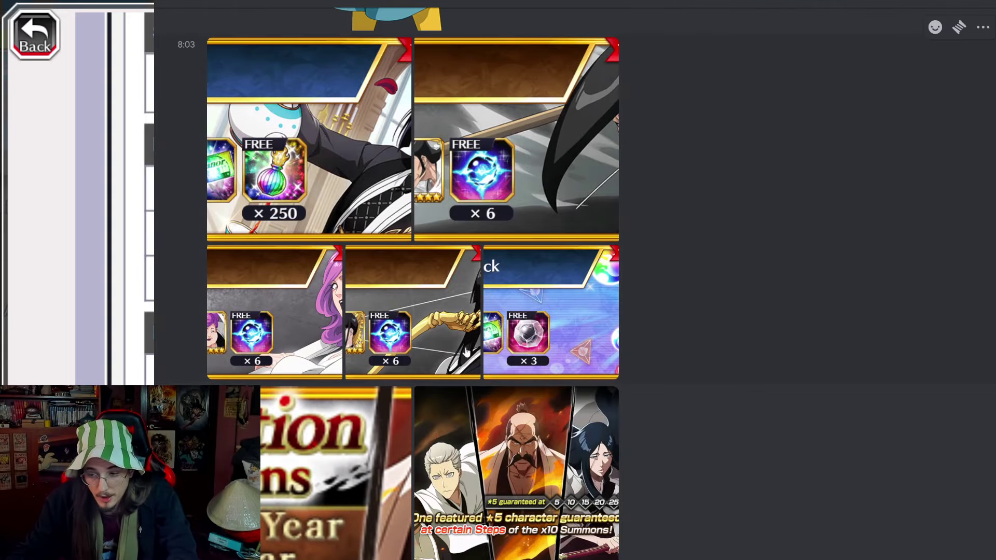
{"action": "left_click", "coordinate": [296, 314]}
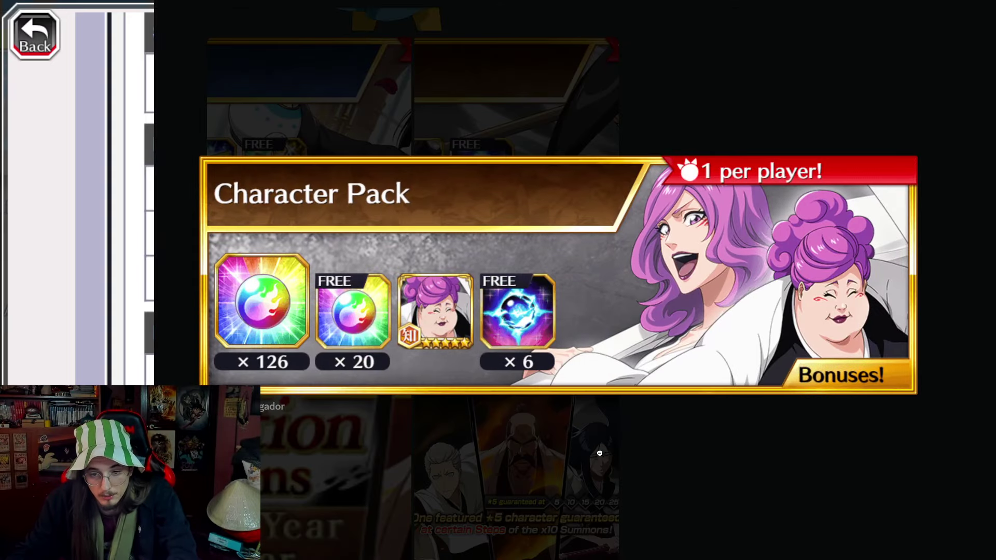
{"action": "left_click", "coordinate": [662, 449]}
{"action": "left_click", "coordinate": [466, 279]}
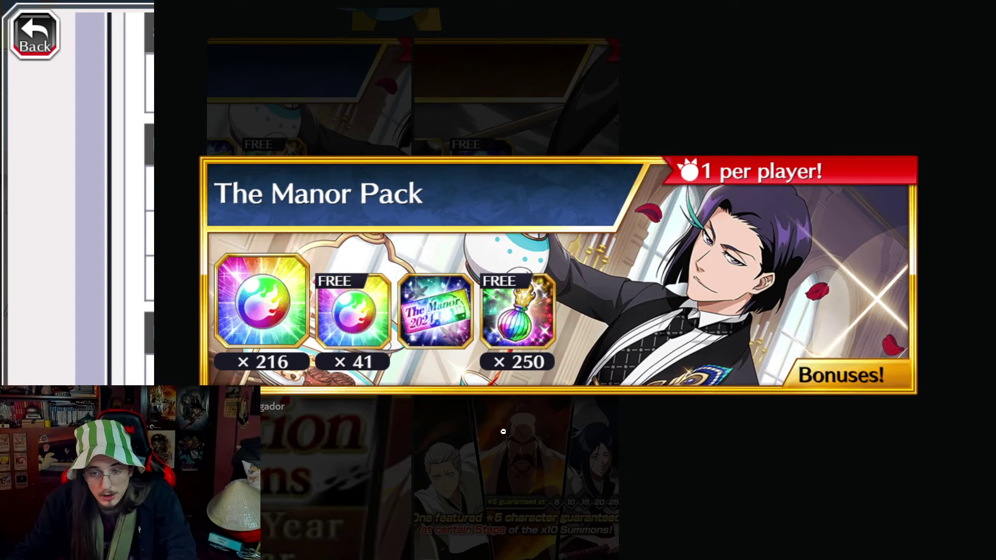
{"action": "left_click", "coordinate": [583, 457]}
{"action": "left_click", "coordinate": [562, 374]}
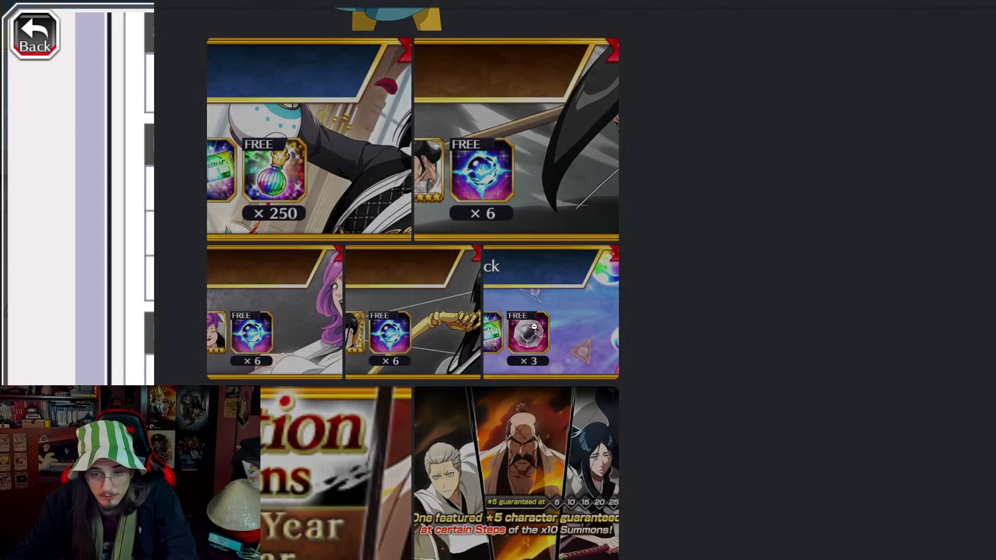
{"action": "left_click", "coordinate": [468, 444]}
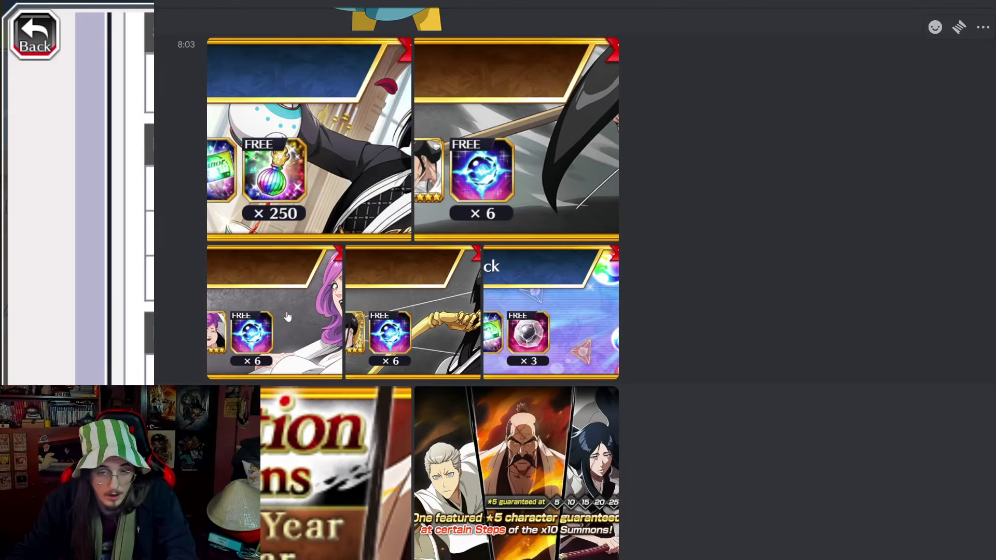
{"action": "left_click", "coordinate": [347, 172]}
{"action": "left_click", "coordinate": [668, 478]}
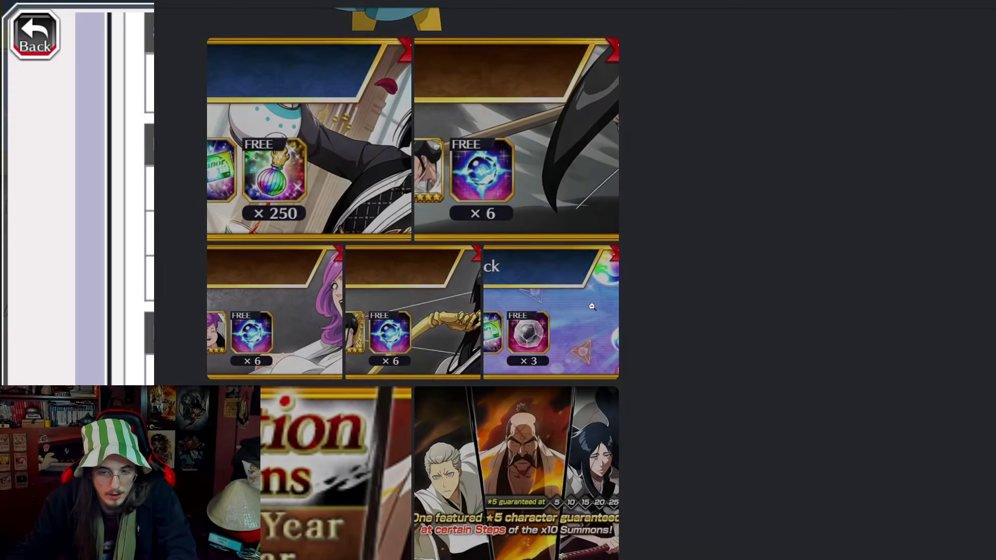
{"action": "scroll", "coordinate": [563, 280], "scroll_direction": "down", "scroll_amount": 1}
{"action": "scroll", "coordinate": [564, 280], "scroll_direction": "down", "scroll_amount": 3}
{"action": "scroll", "coordinate": [563, 280], "scroll_direction": "down", "scroll_amount": 2}
{"action": "scroll", "coordinate": [562, 283], "scroll_direction": "down", "scroll_amount": 2}
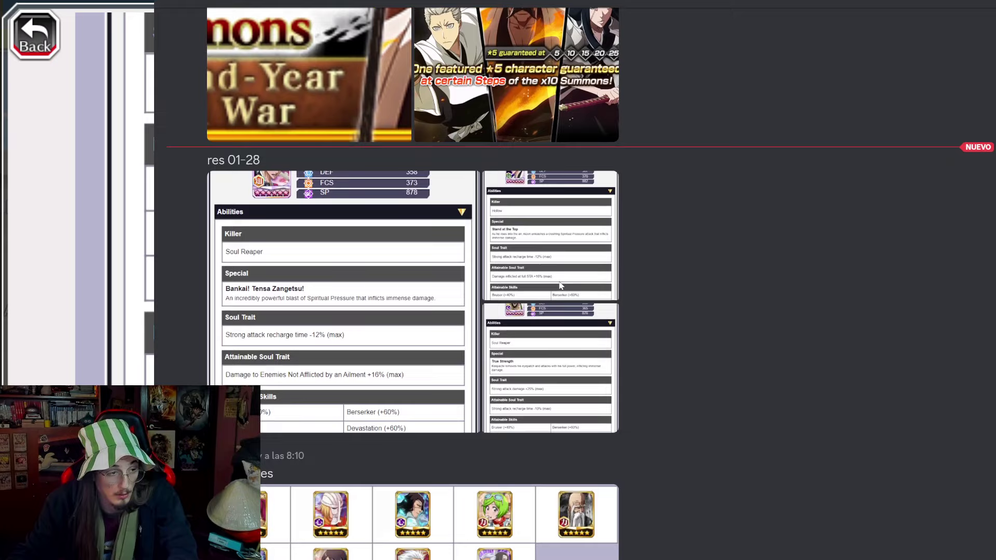
{"action": "scroll", "coordinate": [560, 286], "scroll_direction": "down", "scroll_amount": 1}
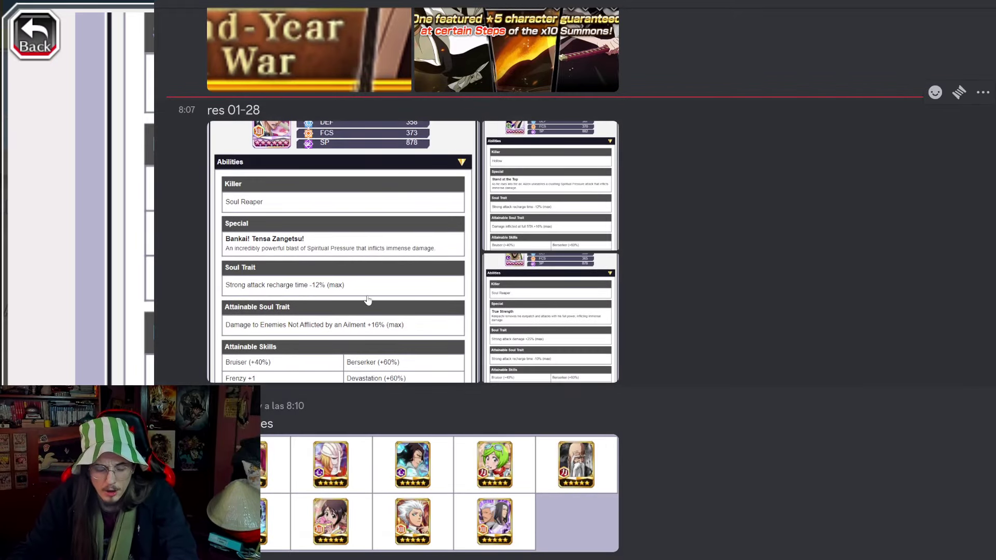
Enlarge the shared grid of nine five-star unit icons
{"action": "left_click", "coordinate": [311, 512]}
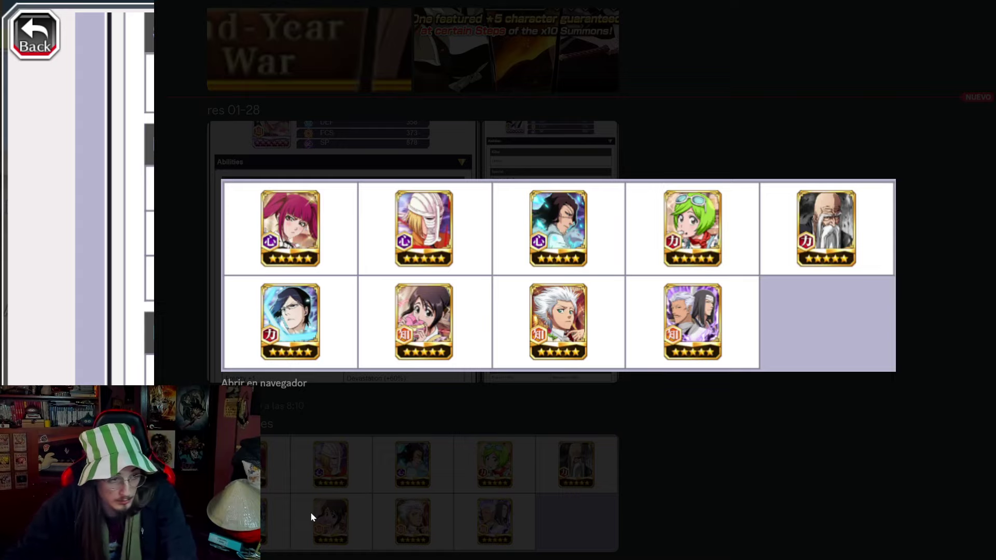
View the Ichigo and Aizen ability cards in turn, then leave the Kenpachi Fierce Battle card enlarged
{"action": "left_click", "coordinate": [547, 420]}
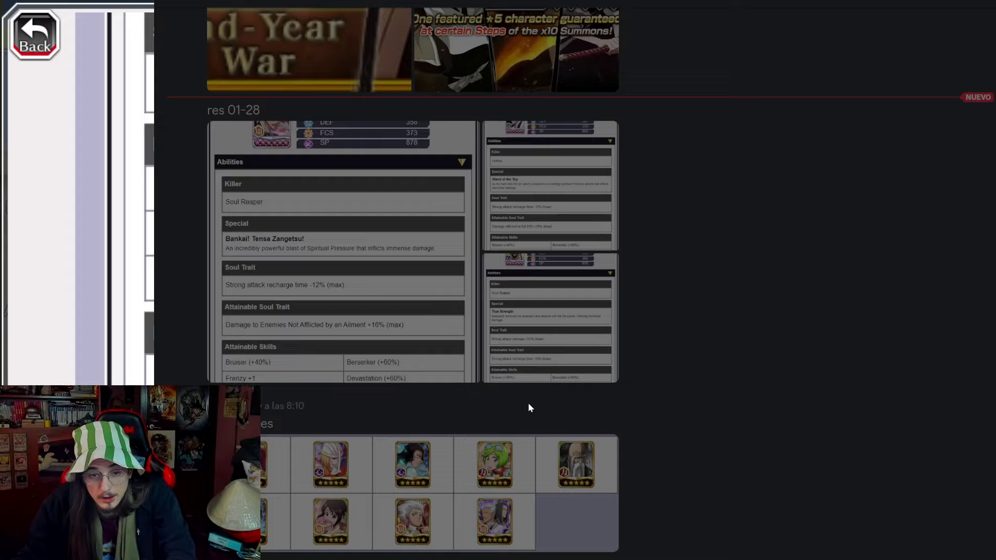
{"action": "left_click", "coordinate": [339, 230]}
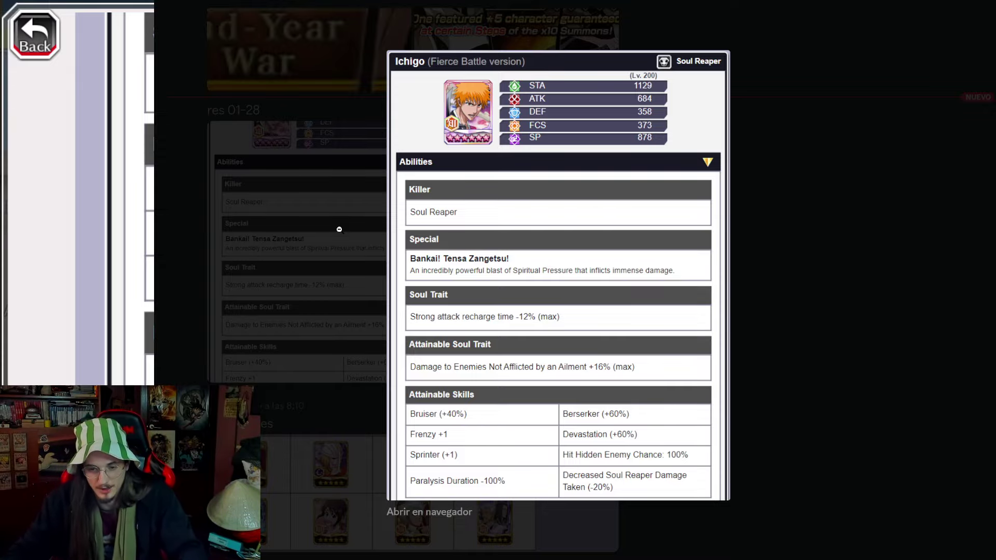
{"action": "left_click", "coordinate": [776, 293]}
{"action": "left_click", "coordinate": [544, 249]}
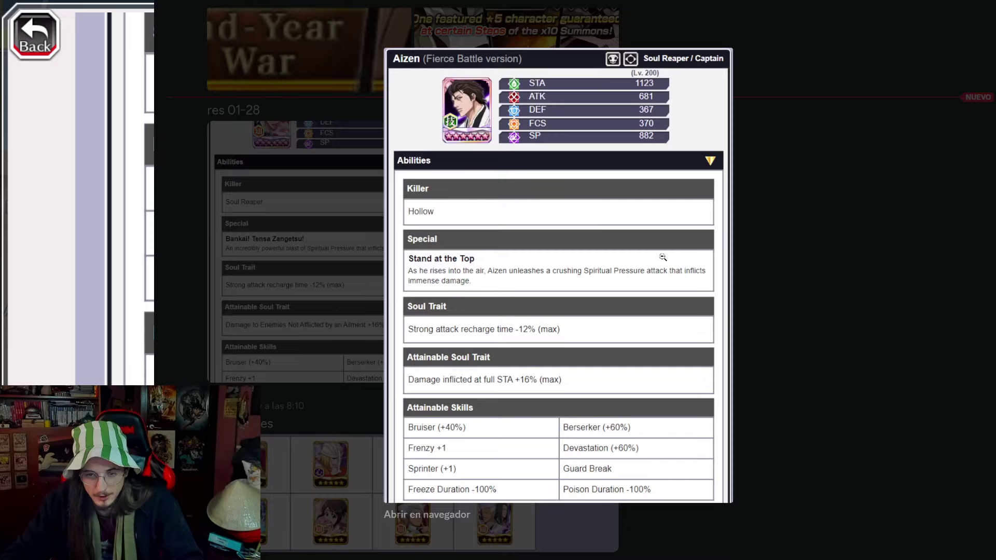
{"action": "left_click", "coordinate": [817, 321]}
{"action": "left_click", "coordinate": [565, 309]}
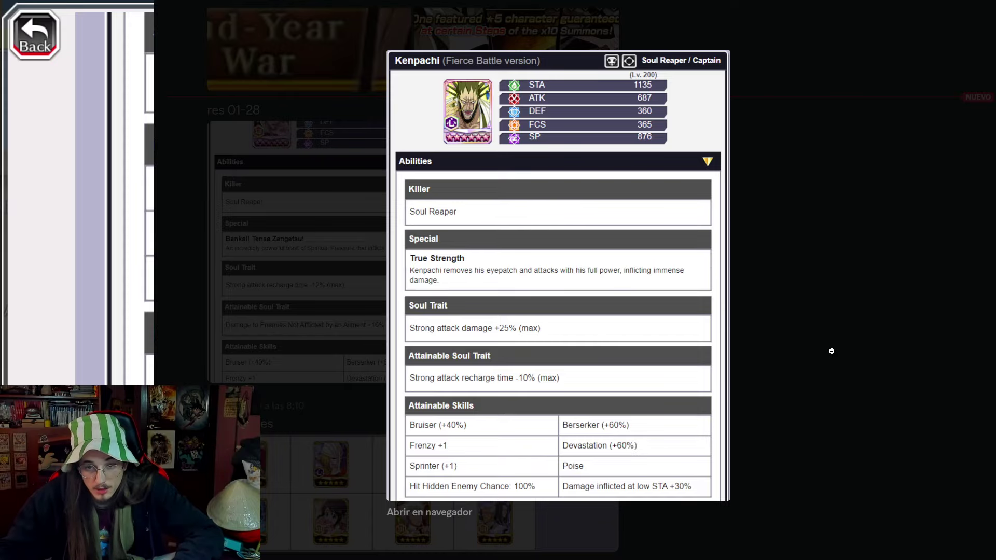
Re-view the Kenpachi card once more, then switch the enlarged view to the Aizen Fierce Battle card
{"action": "left_click", "coordinate": [831, 351]}
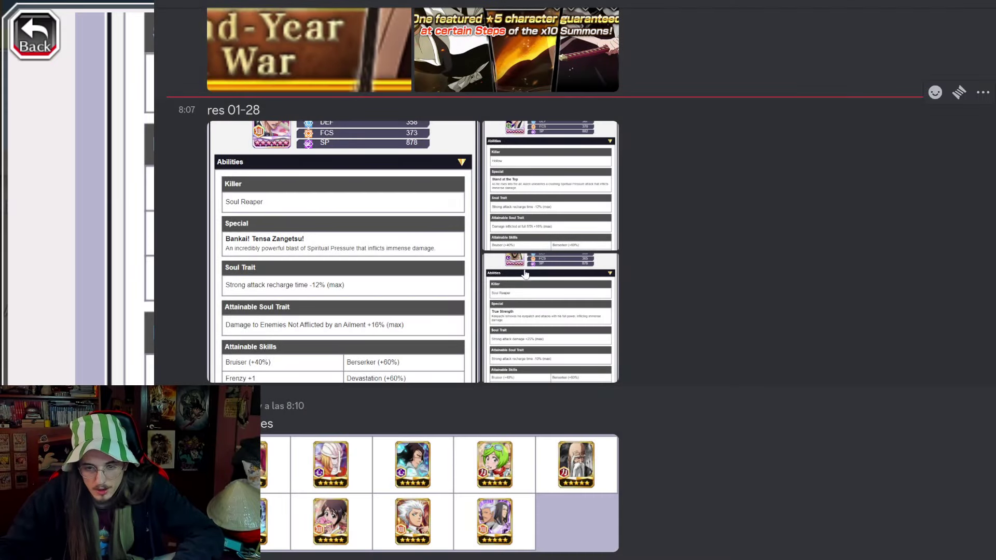
{"action": "left_click", "coordinate": [526, 275]}
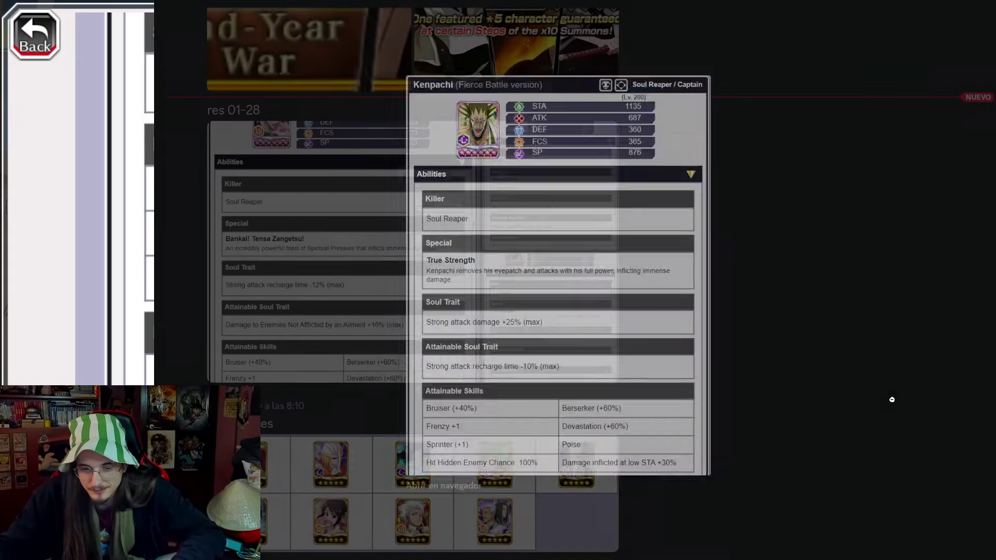
{"action": "left_click", "coordinate": [889, 400]}
{"action": "left_click", "coordinate": [526, 218]}
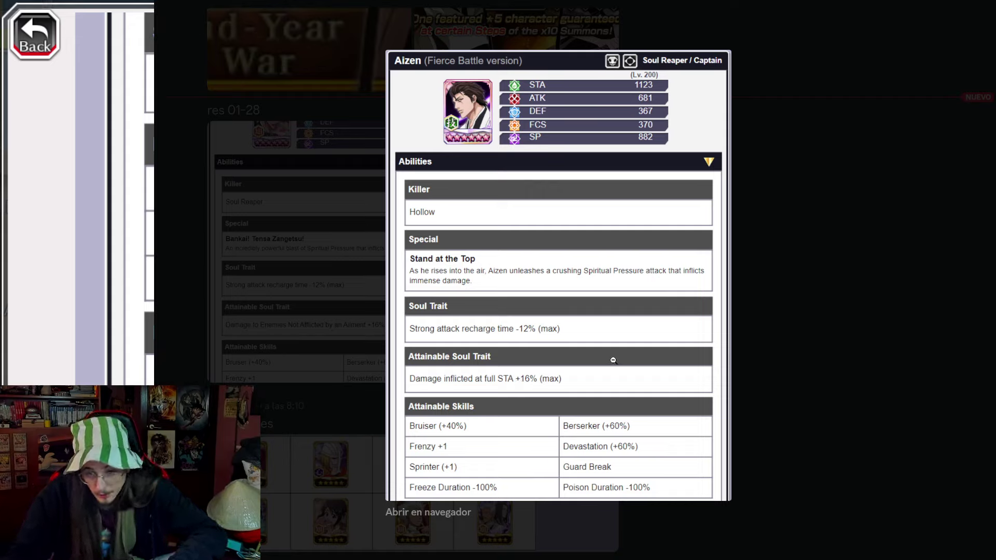
Swap the enlarged Aizen card for the Ichigo Fierce Battle stats card
{"action": "left_click", "coordinate": [904, 313]}
{"action": "left_click", "coordinate": [600, 328]}
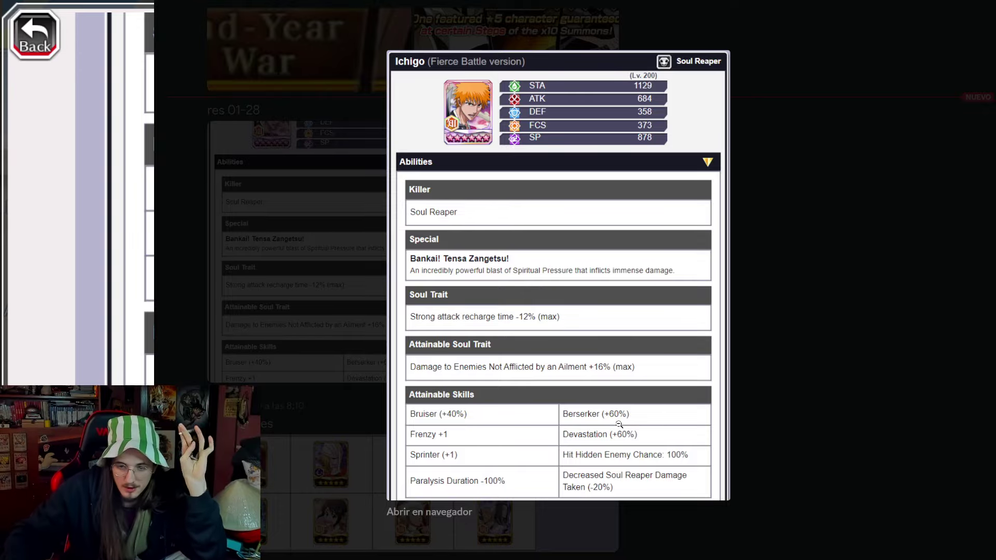
Cycle through the Kenpachi, Aizen and Ichigo stat cards several times, viewing each enlarged
{"action": "left_click", "coordinate": [856, 303]}
{"action": "left_click", "coordinate": [551, 318]}
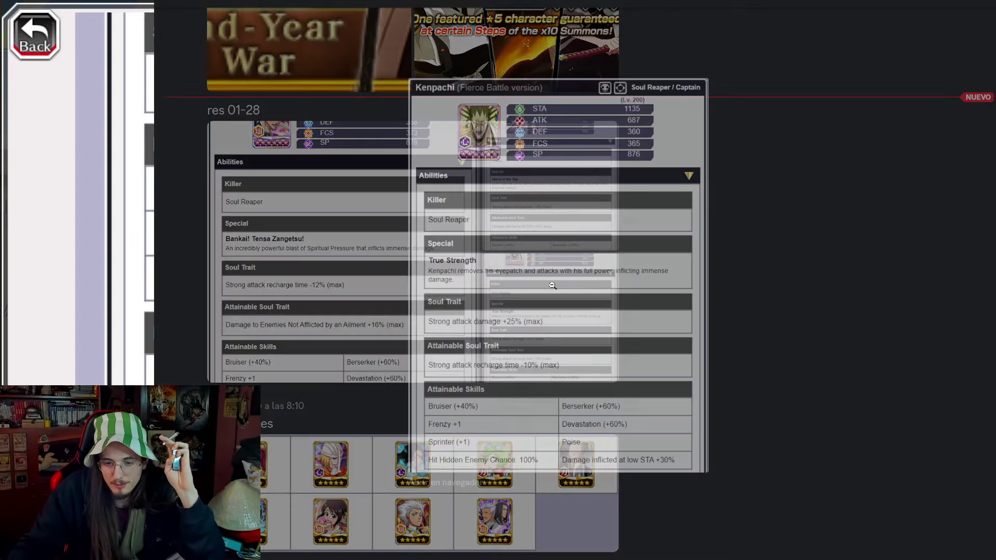
{"action": "left_click", "coordinate": [809, 334]}
{"action": "left_click", "coordinate": [590, 162]}
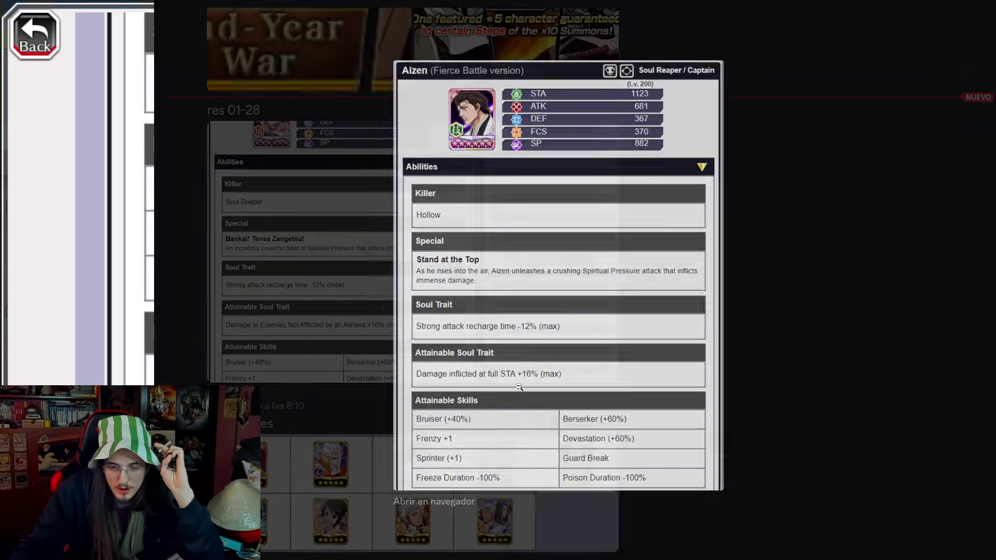
{"action": "key", "text": "Escape"}
{"action": "left_click", "coordinate": [579, 332]}
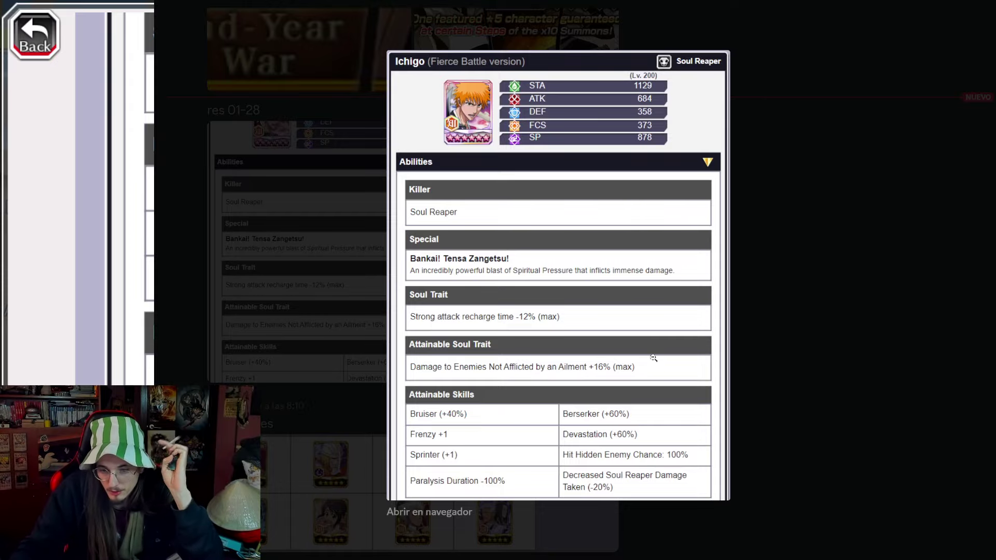
{"action": "key", "text": "Escape"}
{"action": "left_click", "coordinate": [545, 257]}
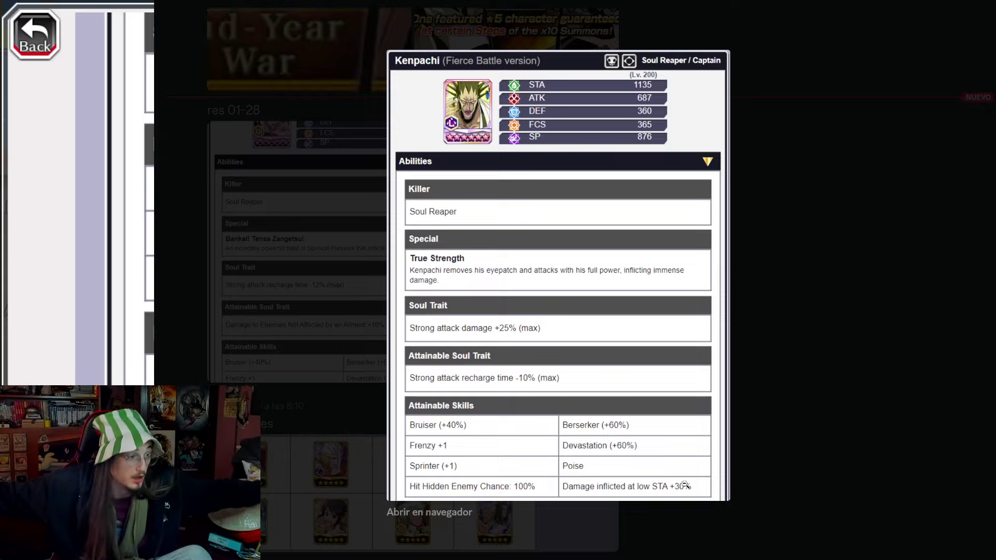
{"action": "key", "text": "Escape"}
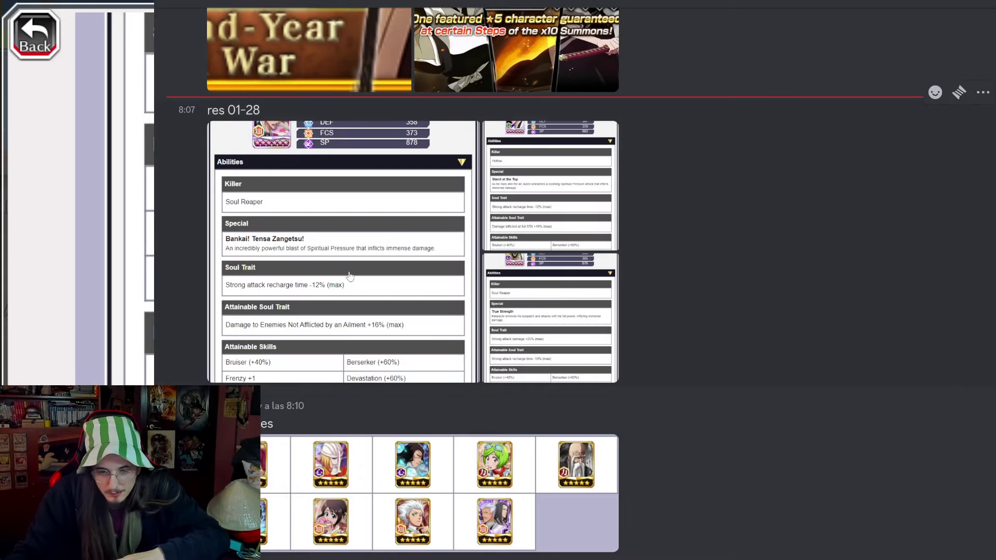
{"action": "left_click", "coordinate": [349, 278]}
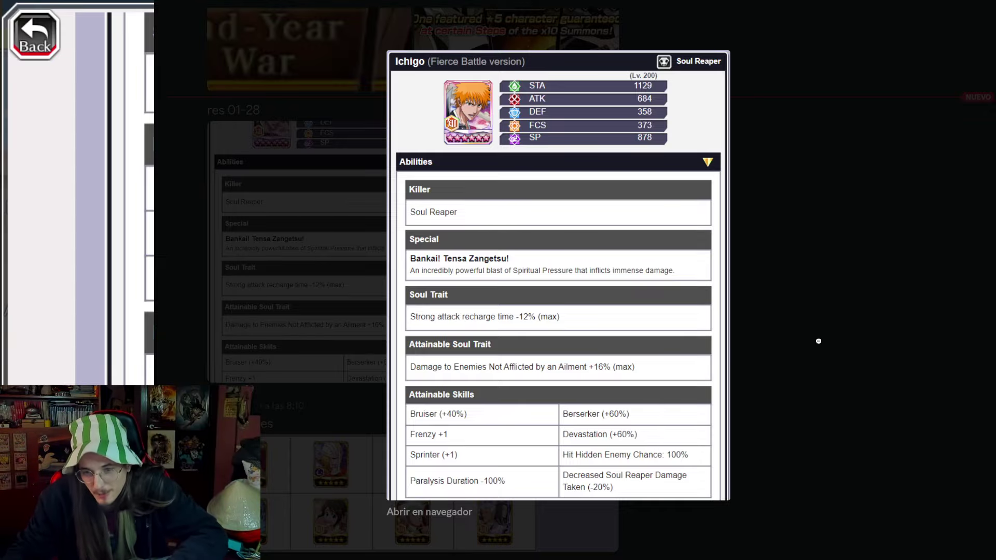
{"action": "key", "text": "Escape"}
{"action": "left_click", "coordinate": [549, 249]}
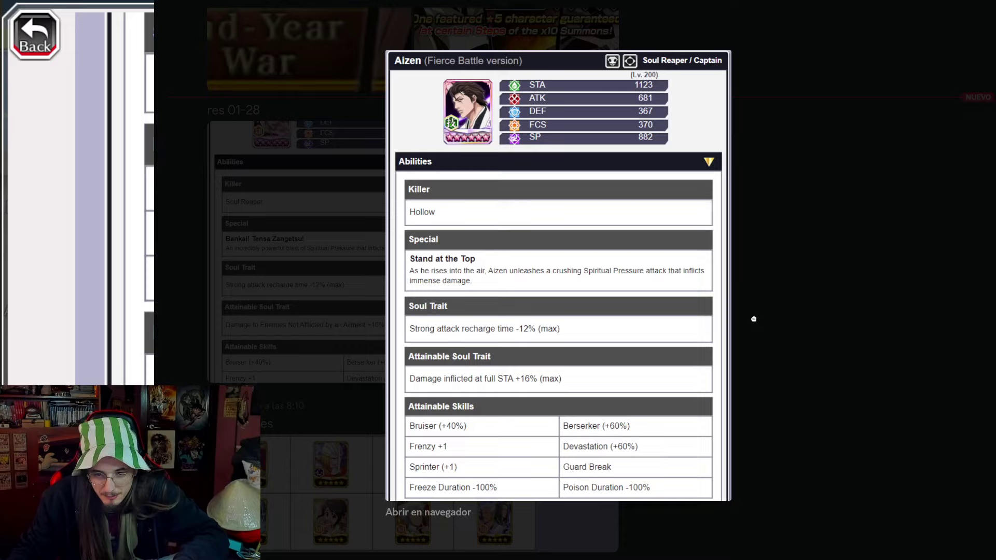
{"action": "key", "text": "Escape"}
{"action": "left_click", "coordinate": [585, 315]}
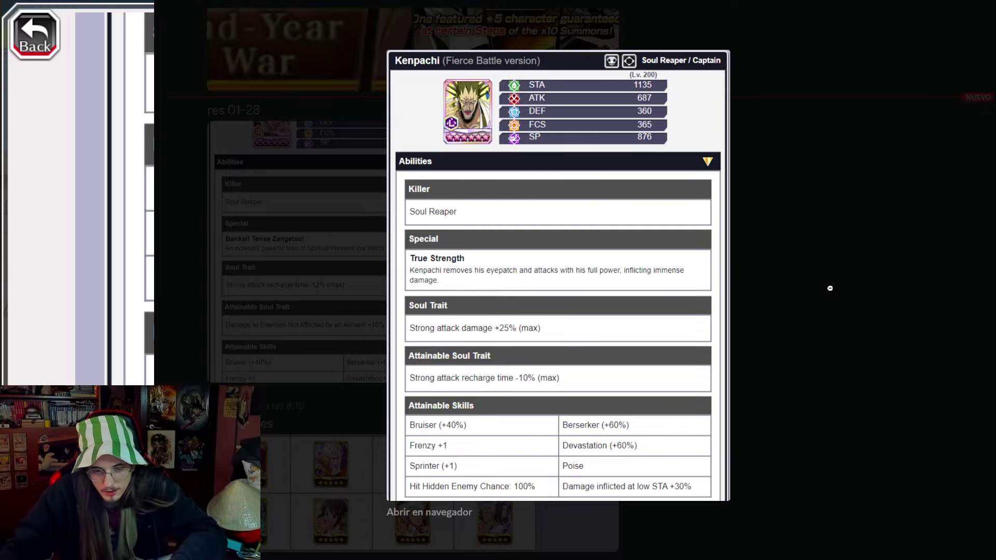
Compare the three resurrected-unit cards again, finishing with Ichigo's card enlarged
{"action": "left_click", "coordinate": [830, 288]}
{"action": "left_click", "coordinate": [552, 183]}
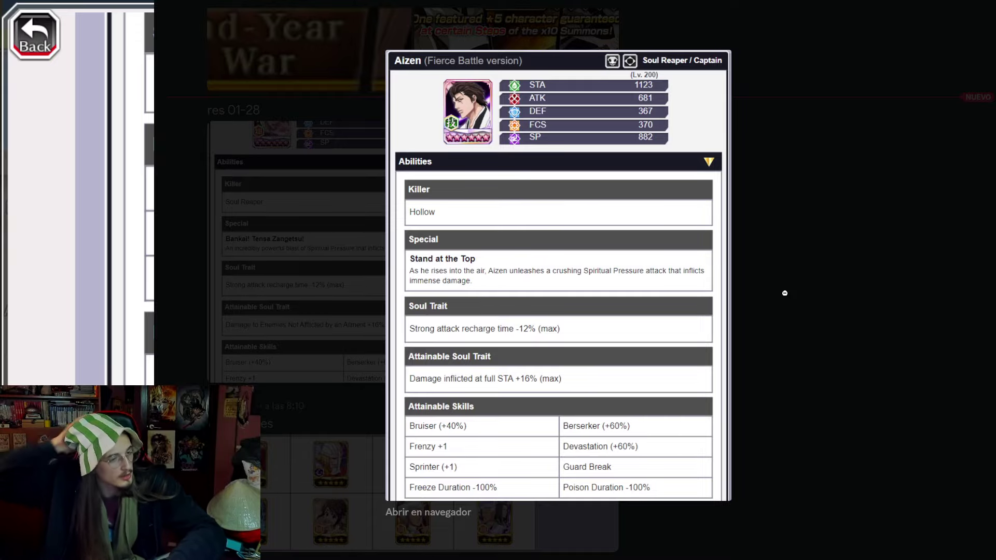
{"action": "left_click", "coordinate": [785, 293]}
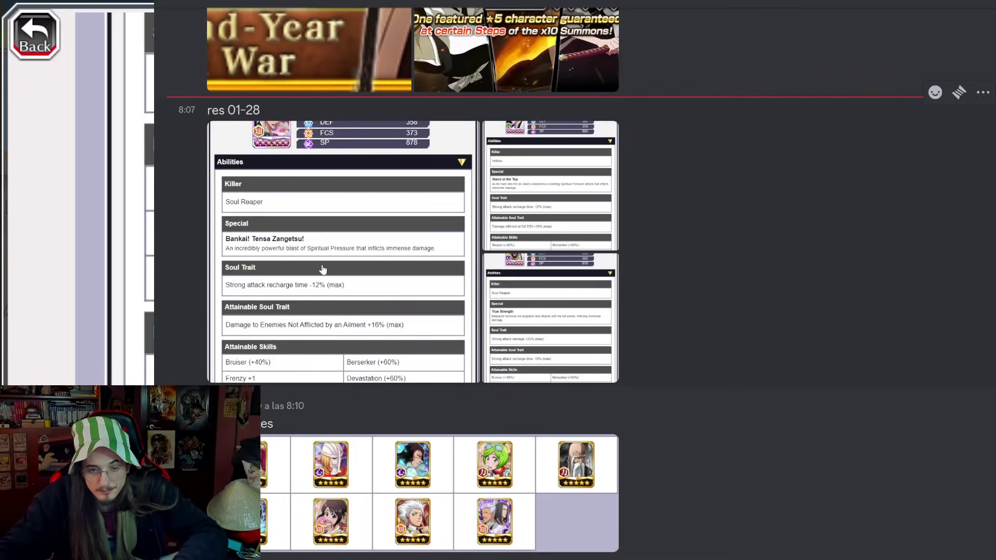
{"action": "left_click", "coordinate": [323, 269]}
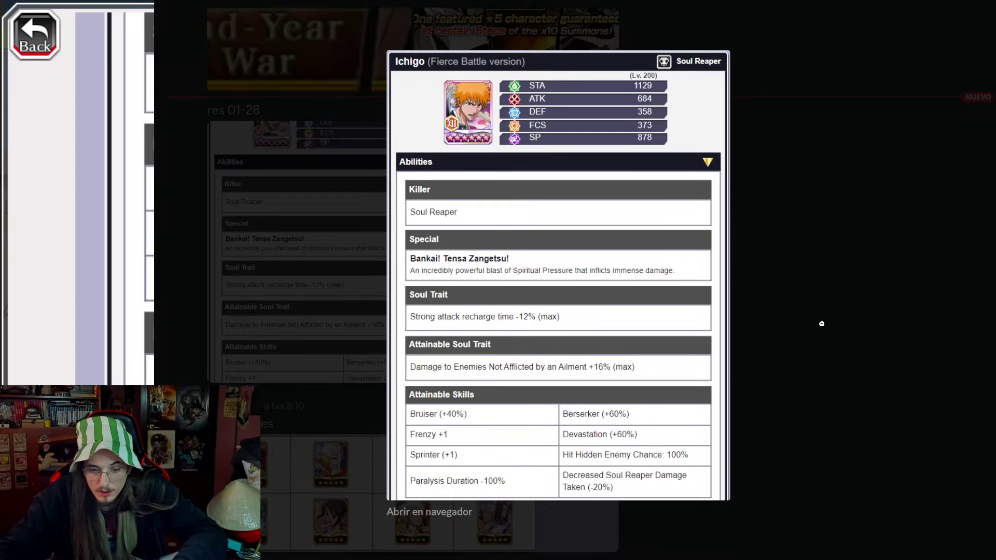
{"action": "left_click", "coordinate": [820, 323]}
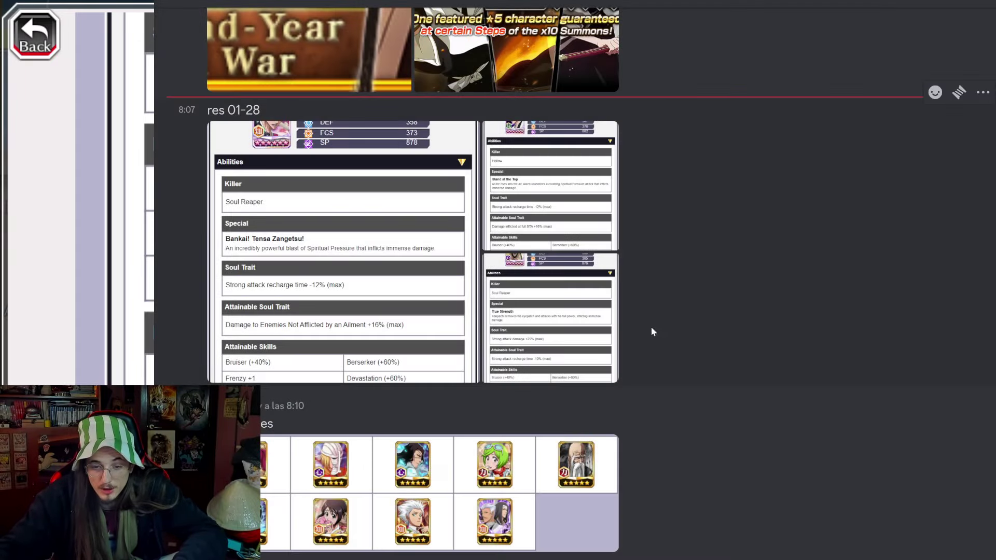
{"action": "left_click", "coordinate": [558, 194]}
{"action": "left_click", "coordinate": [798, 328]}
{"action": "left_click", "coordinate": [596, 331]}
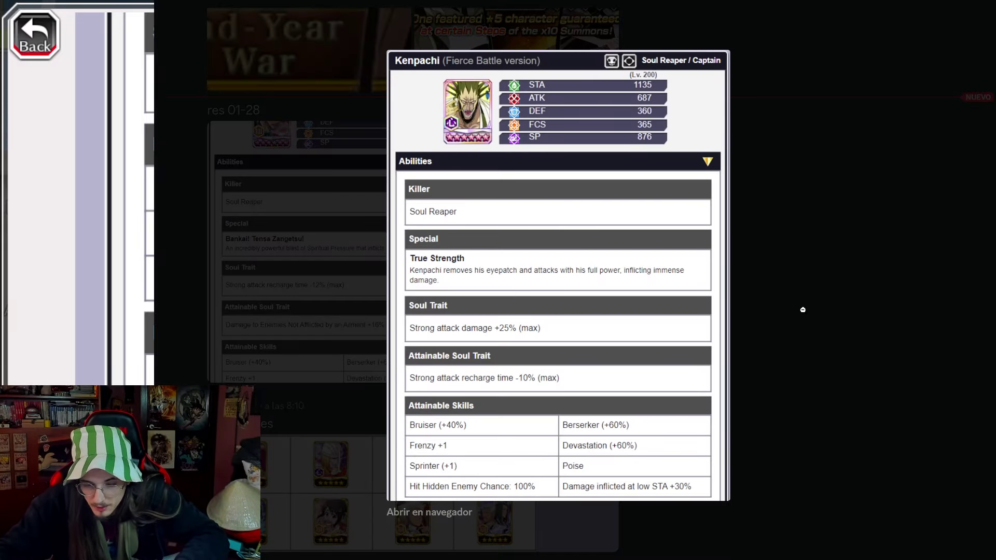
{"action": "left_click", "coordinate": [877, 264]}
{"action": "left_click", "coordinate": [312, 273]}
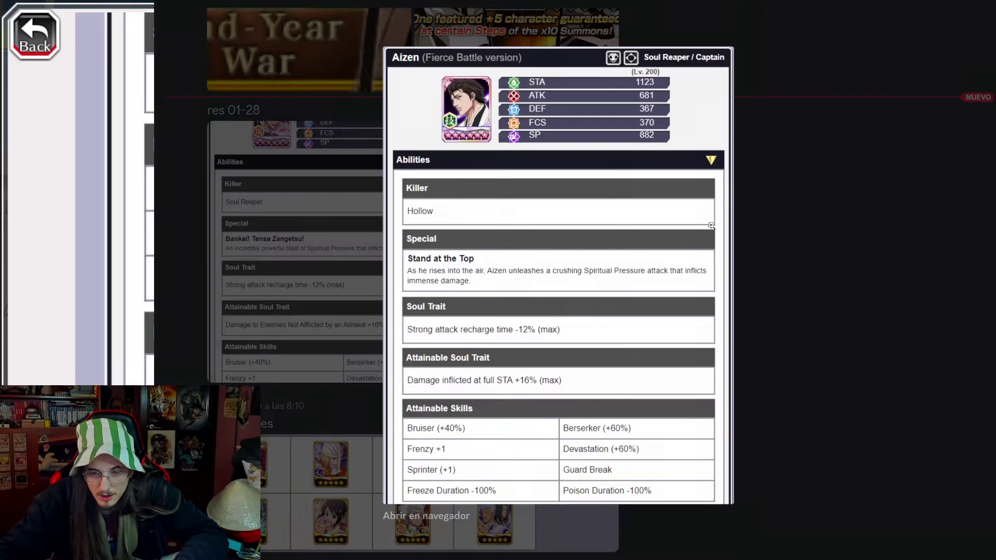
{"action": "left_click", "coordinate": [821, 315]}
{"action": "left_click", "coordinate": [325, 265]}
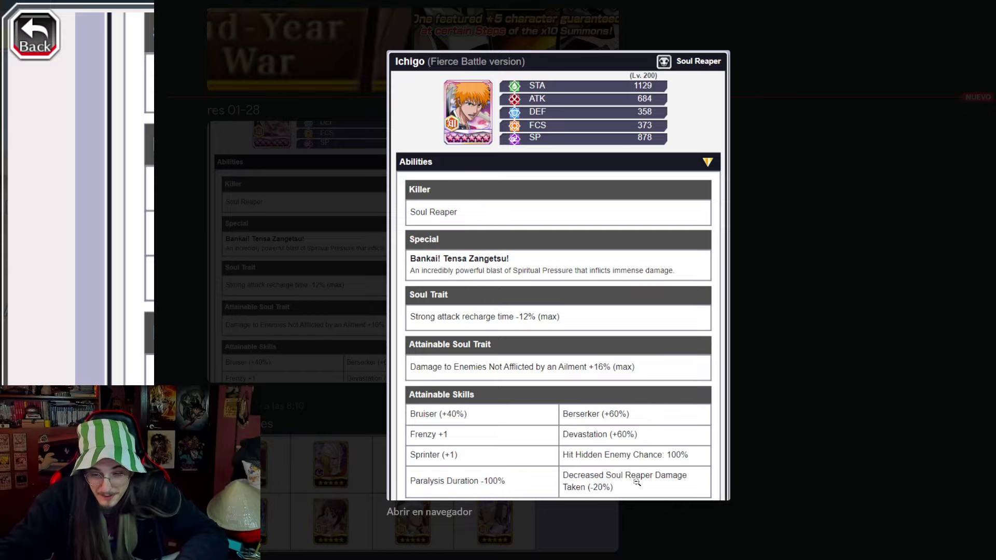
Close Ichigo's card and bring the Kenpachi Fierce Battle stats card up enlarged again
{"action": "left_click", "coordinate": [794, 277]}
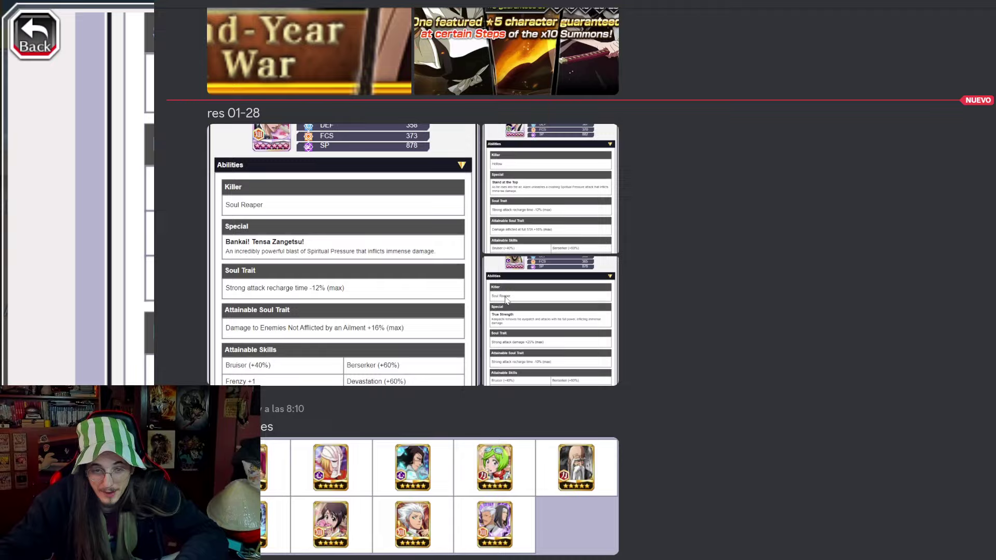
{"action": "scroll", "coordinate": [402, 304], "scroll_direction": "up", "scroll_amount": 3}
{"action": "scroll", "coordinate": [402, 305], "scroll_direction": "up", "scroll_amount": 3}
{"action": "scroll", "coordinate": [378, 290], "scroll_direction": "up", "scroll_amount": 3}
{"action": "scroll", "coordinate": [378, 291], "scroll_direction": "up", "scroll_amount": 5}
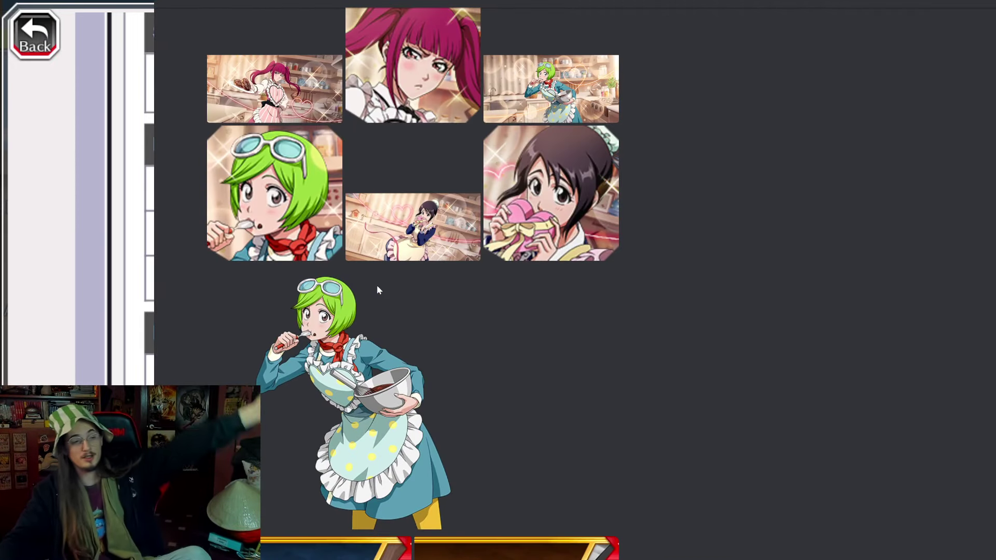
{"action": "scroll", "coordinate": [377, 292], "scroll_direction": "up", "scroll_amount": 3}
{"action": "scroll", "coordinate": [378, 291], "scroll_direction": "down", "scroll_amount": 5}
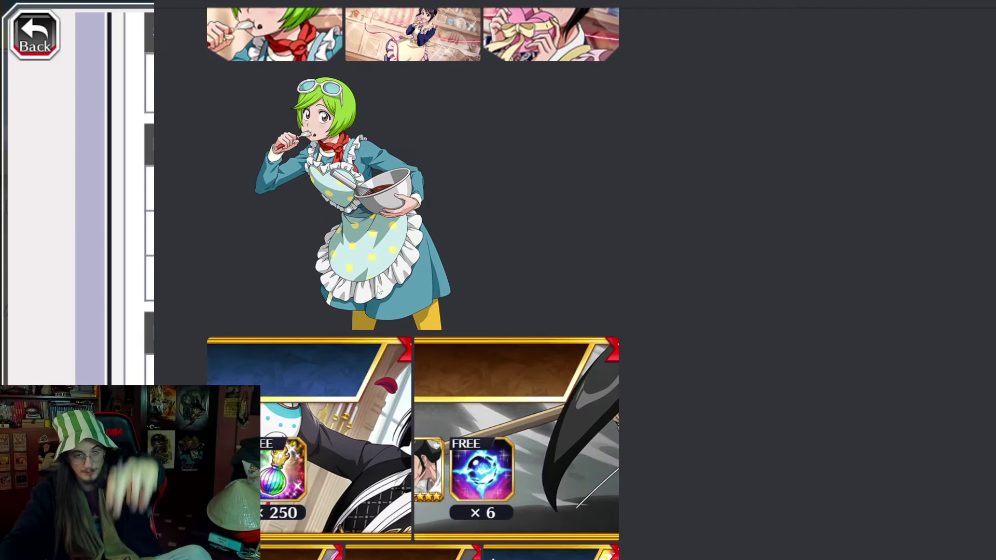
{"action": "scroll", "coordinate": [378, 290], "scroll_direction": "down", "scroll_amount": 5}
{"action": "scroll", "coordinate": [378, 291], "scroll_direction": "down", "scroll_amount": 5}
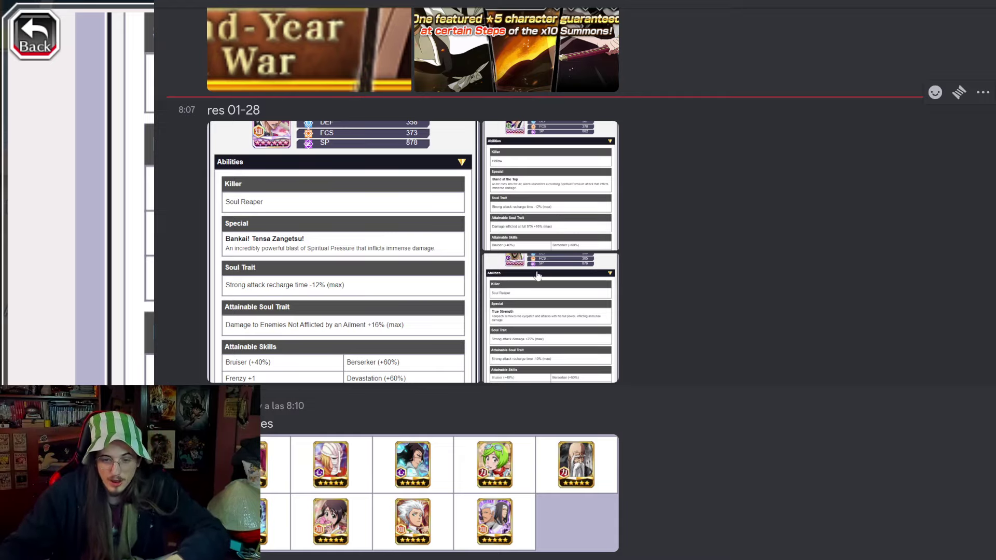
{"action": "left_click", "coordinate": [536, 302]}
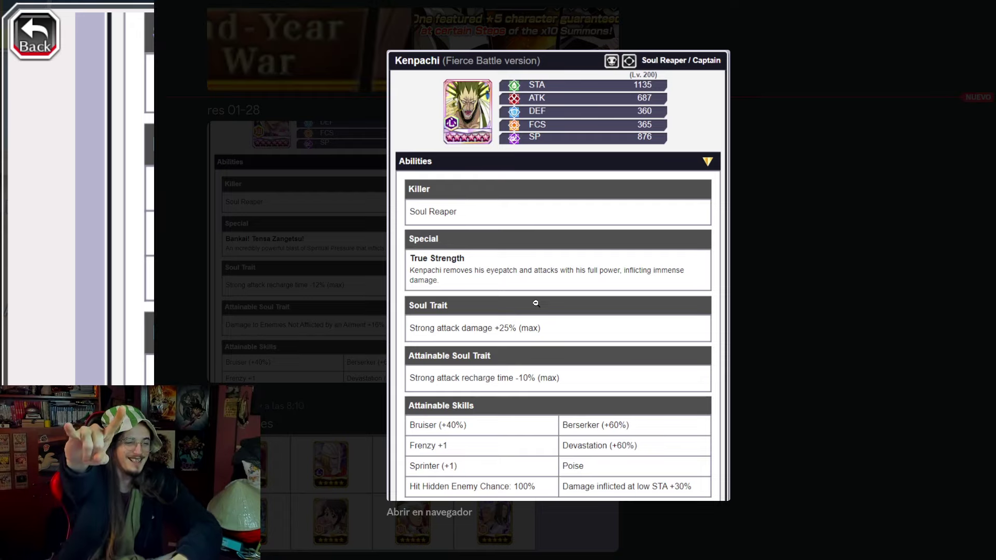